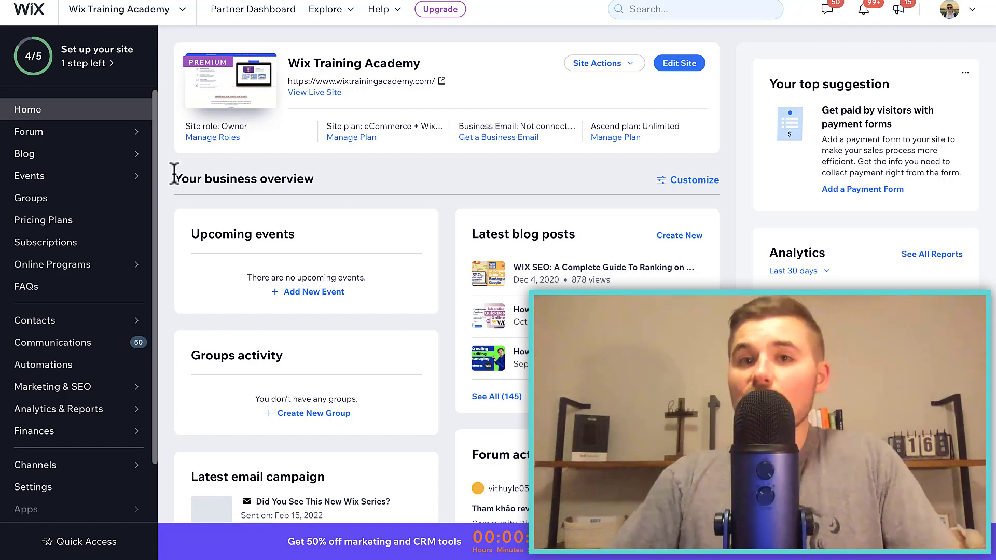
# Step: Open Manage Apps to see ProveSource Social Proof and Wix Groups flagged as needing action
pyautogui.scroll(-1, 46, 340)
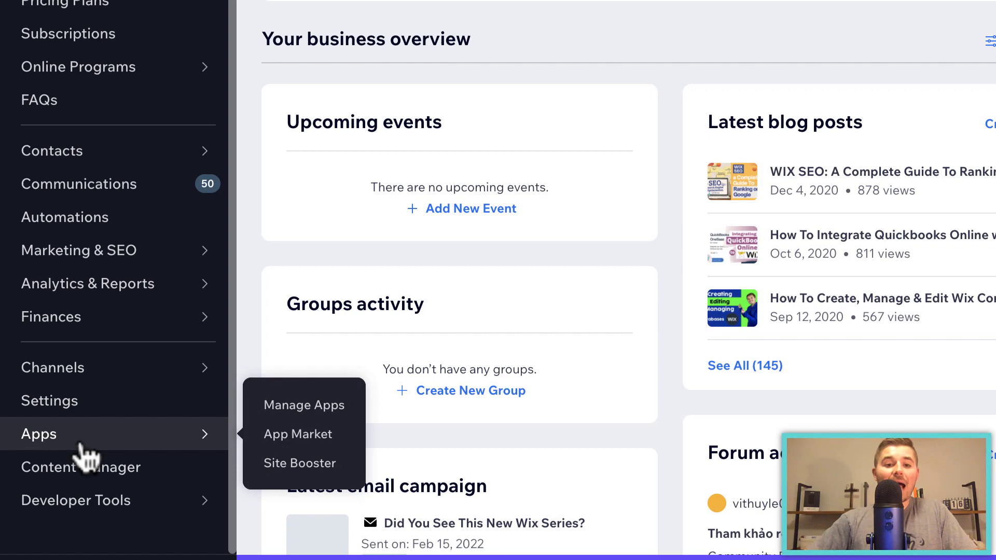
pyautogui.click(207, 431)
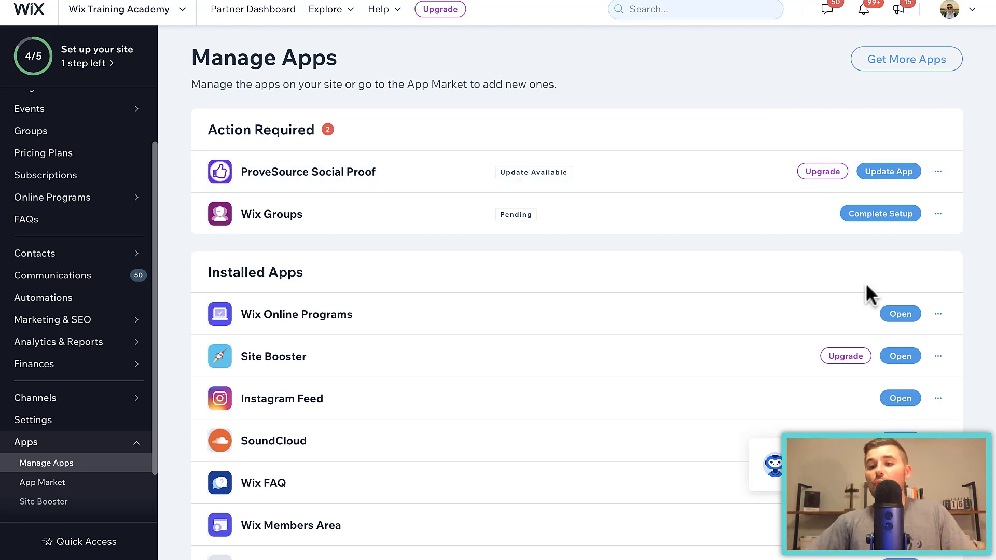
# Step: Open the Wix Online Programs app to view its one draft and one archived program
pyautogui.click(717, 333)
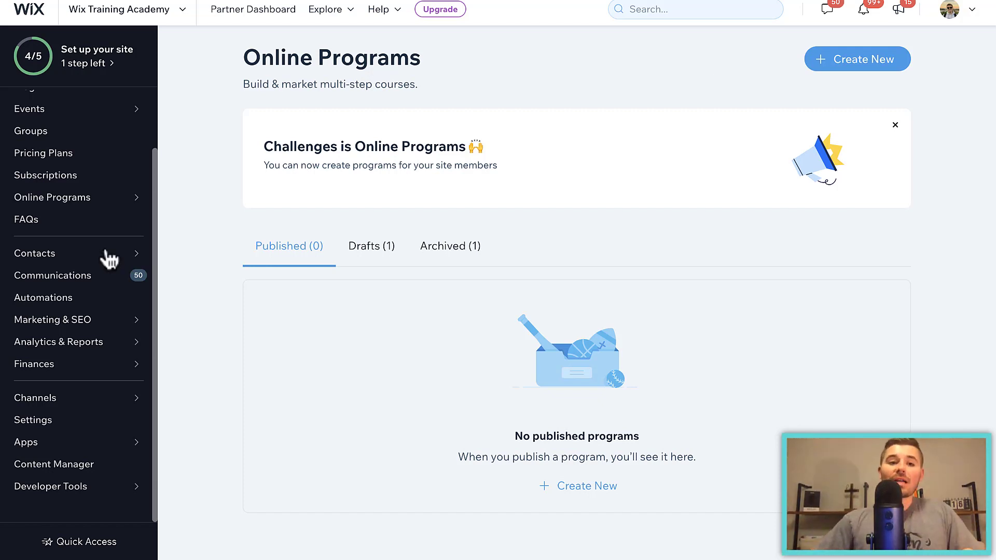
pyautogui.scroll(2, 95, 224)
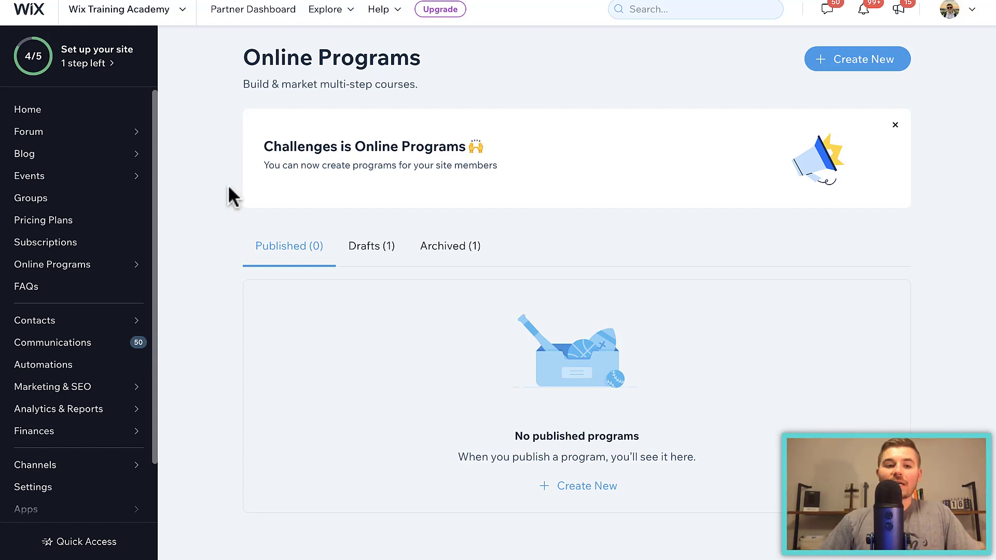
# Step: View Traffic Overview under Analytics & Reports, then switch to People Overview
pyautogui.moveTo(64, 413)
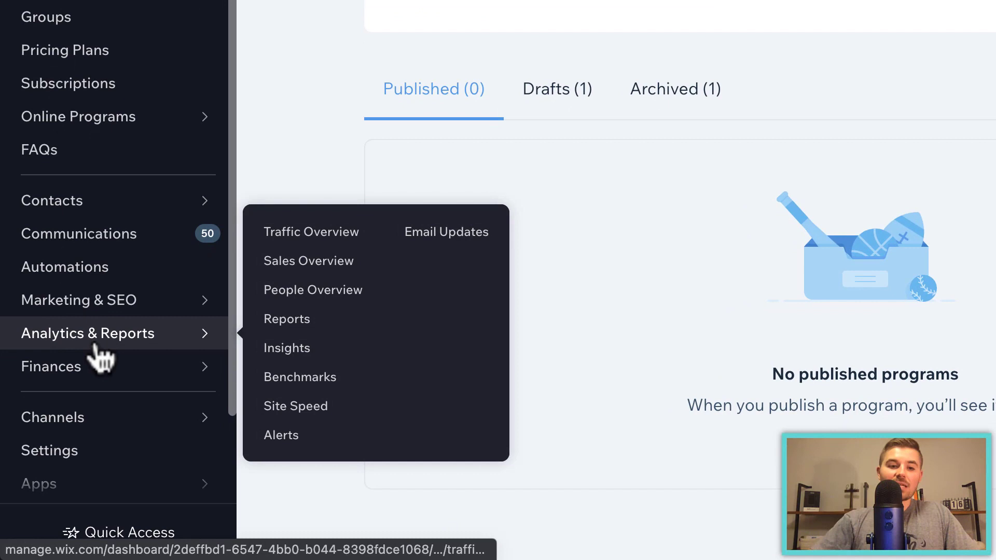
pyautogui.click(97, 343)
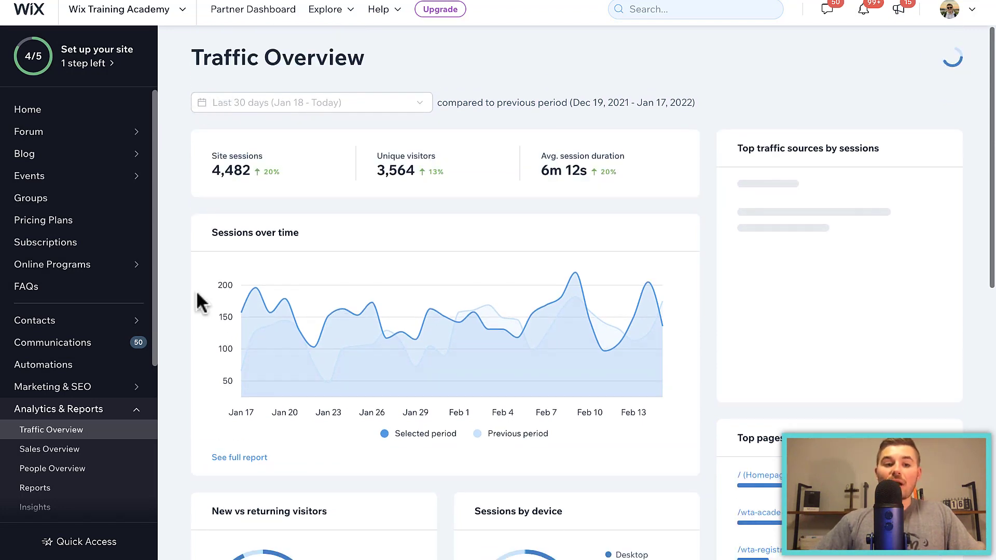
pyautogui.click(62, 467)
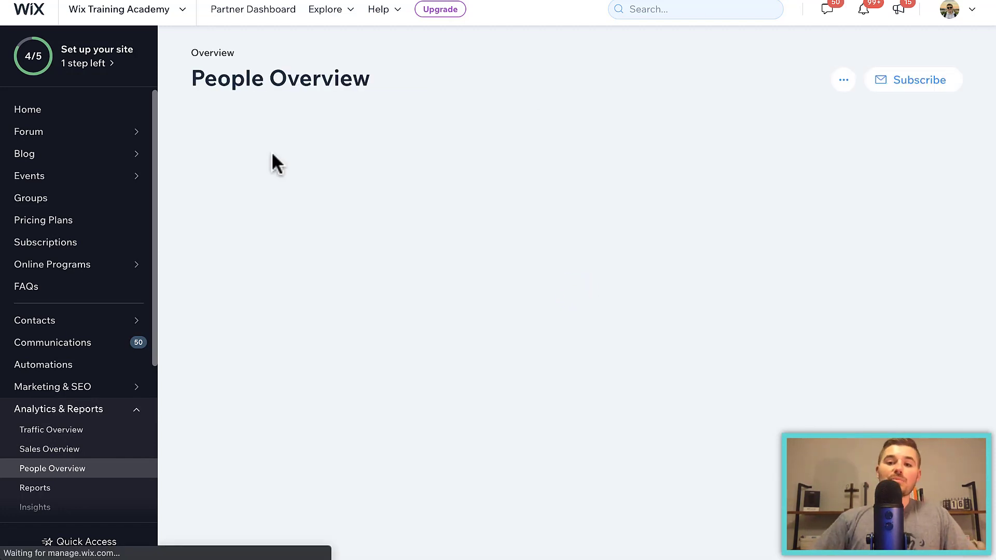
pyautogui.scroll(-2, 41, 497)
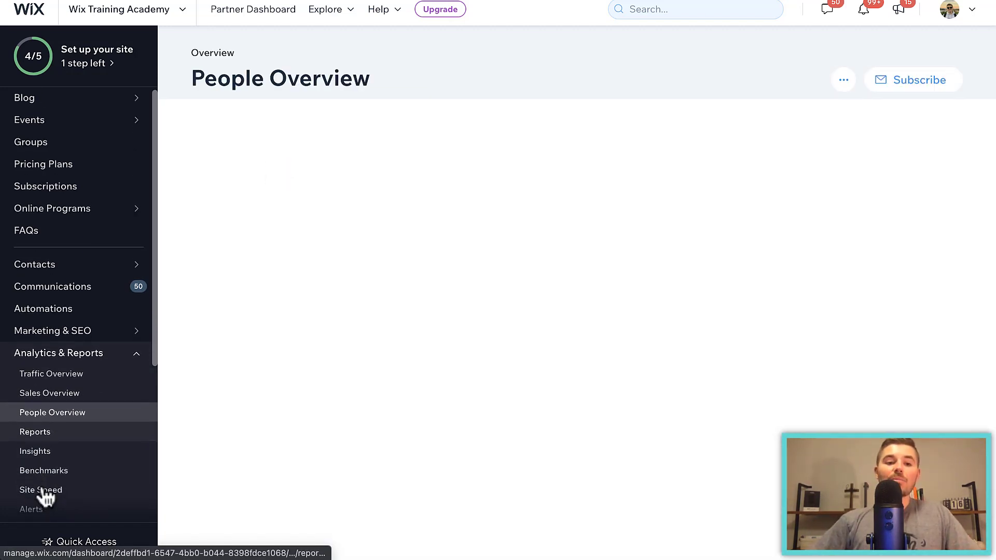
# Step: Browse the Reports page from Sales and Traffic down to People and Accounting, then return to the top
pyautogui.click(51, 433)
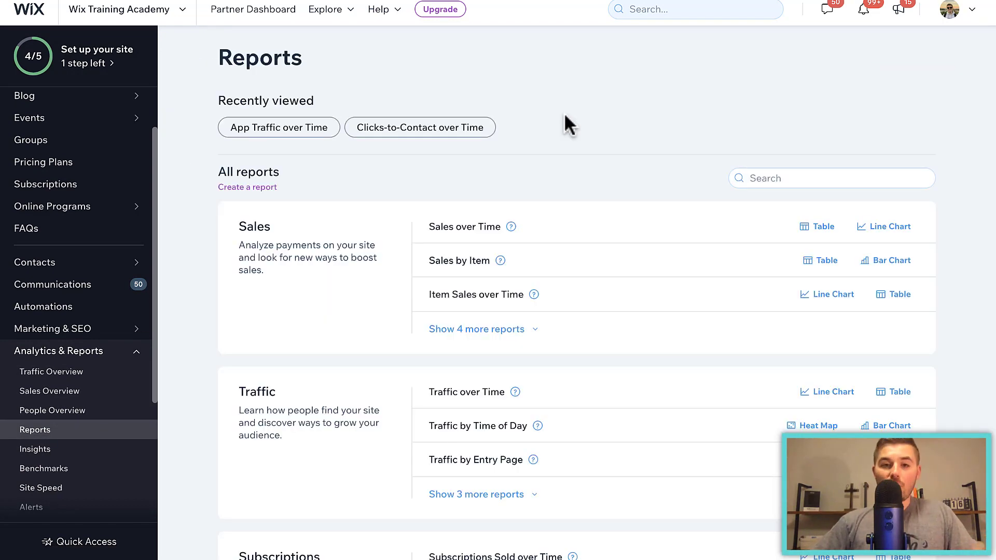
pyautogui.scroll(-1, 250, 280)
pyautogui.scroll(-15, 249, 277)
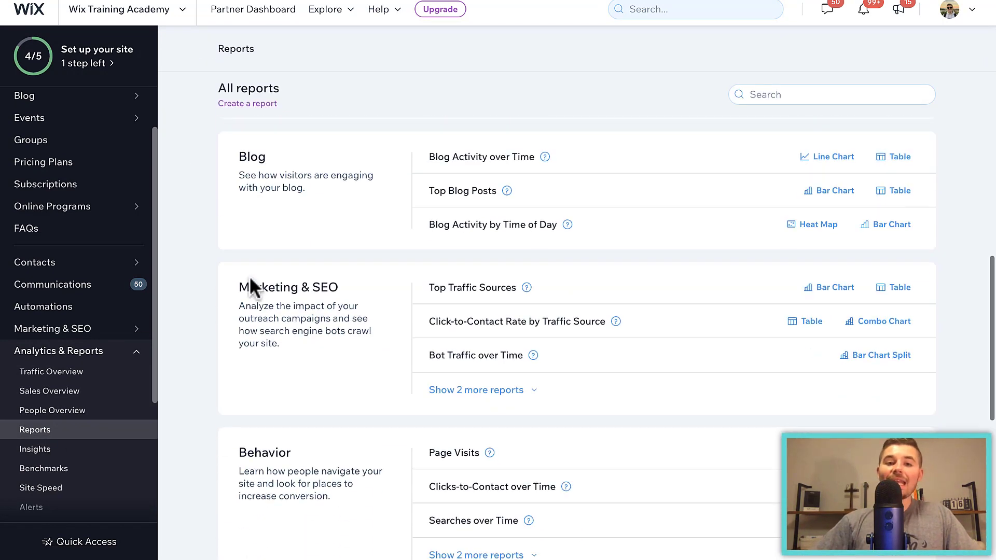
pyautogui.scroll(-1, 254, 330)
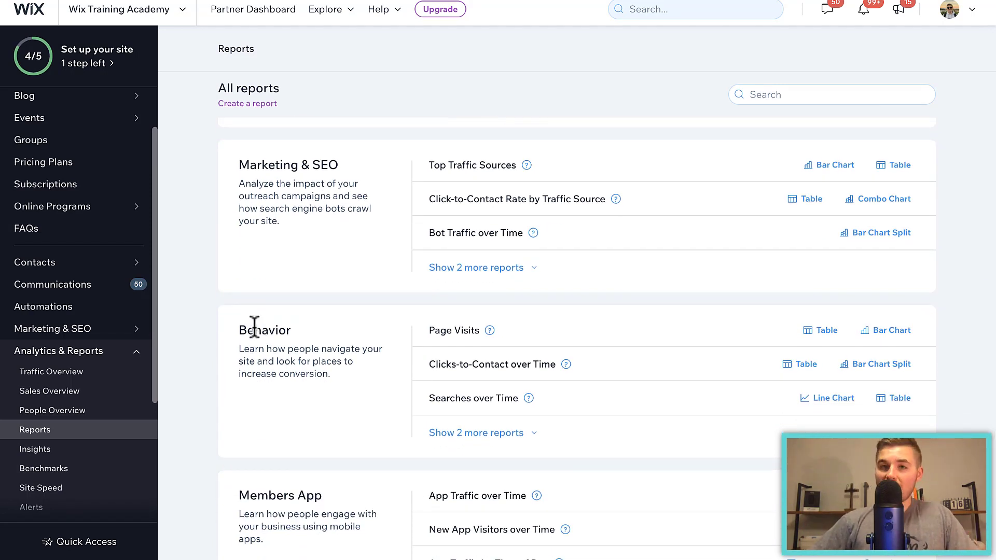
pyautogui.scroll(-3, 255, 326)
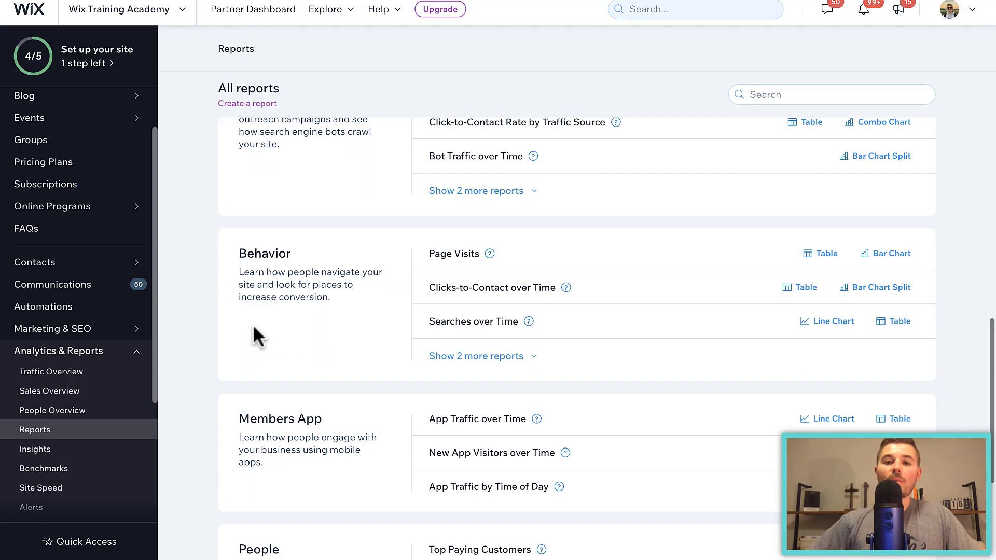
pyautogui.scroll(-3, 347, 323)
pyautogui.scroll(-3, 347, 322)
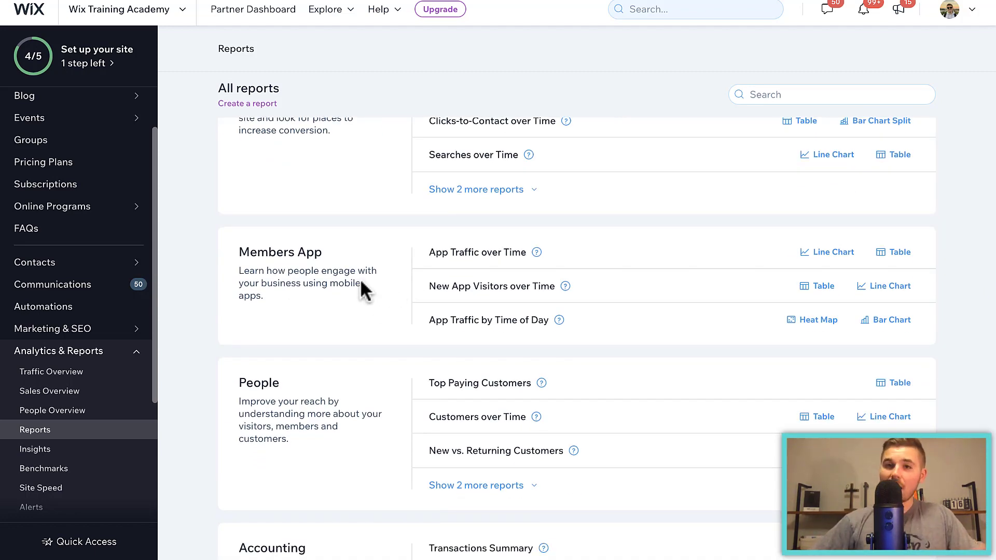
pyautogui.scroll(-3, 360, 280)
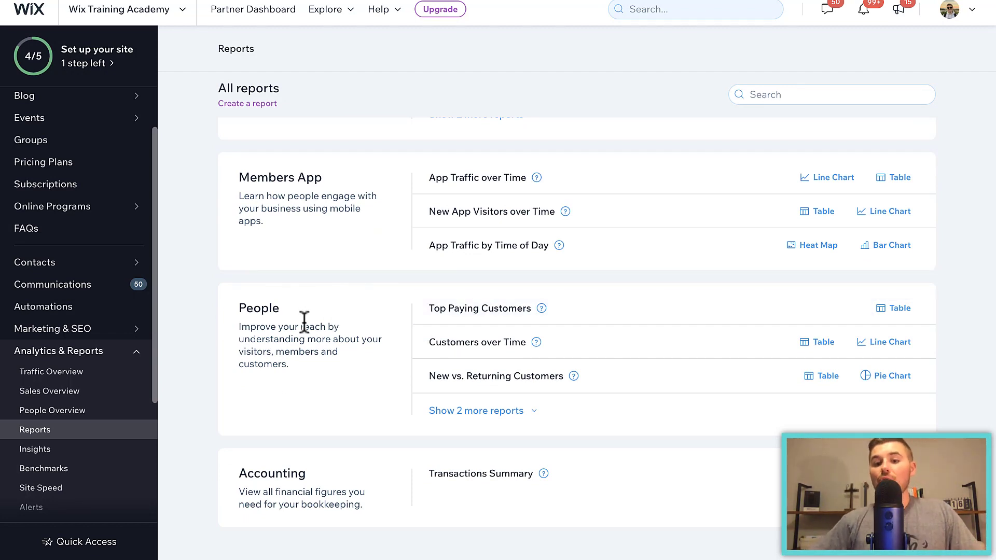
pyautogui.scroll(20, 259, 399)
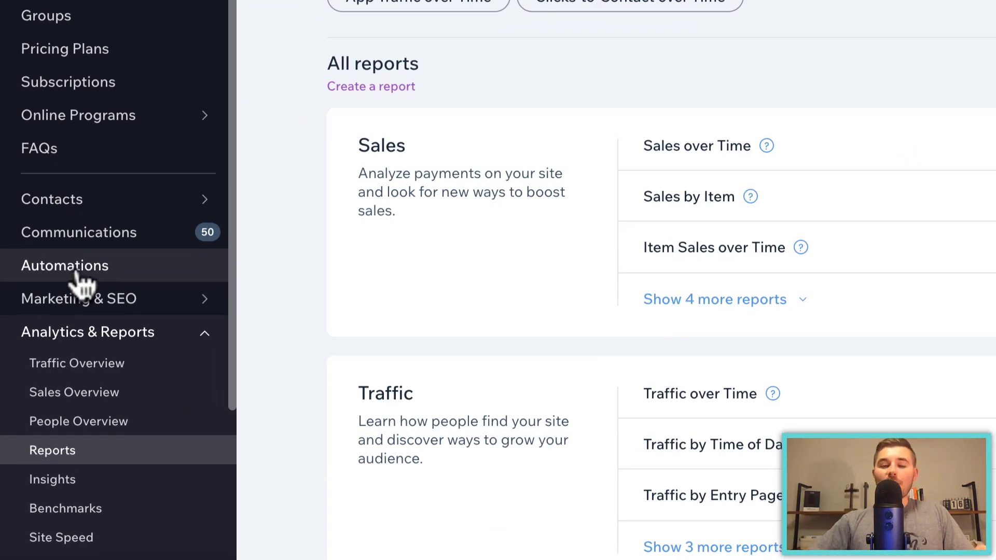
# Step: Go to Automations to see the site's 3 active automations
pyautogui.click(78, 275)
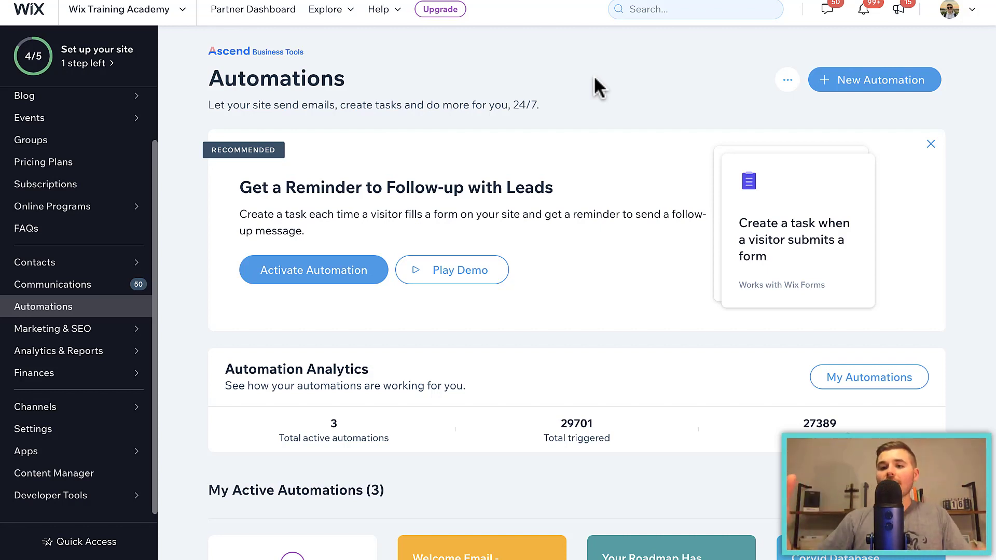
pyautogui.click(876, 88)
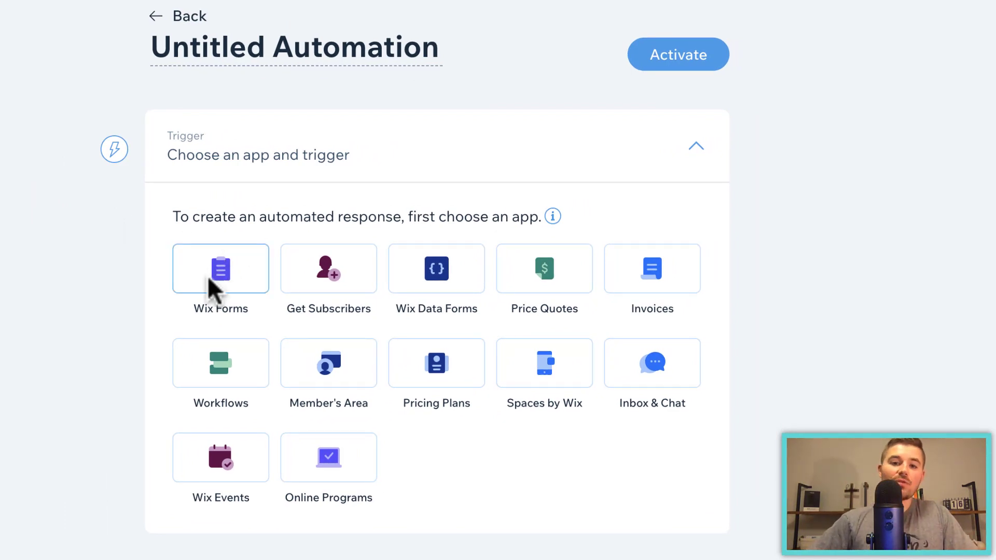
pyautogui.click(319, 272)
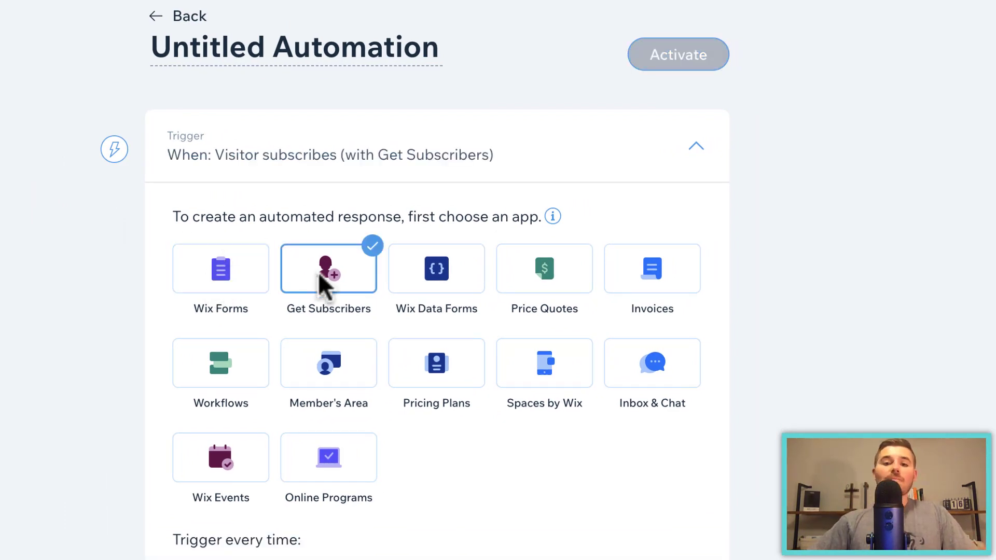
pyautogui.scroll(-6, 493, 222)
pyautogui.scroll(6, 493, 219)
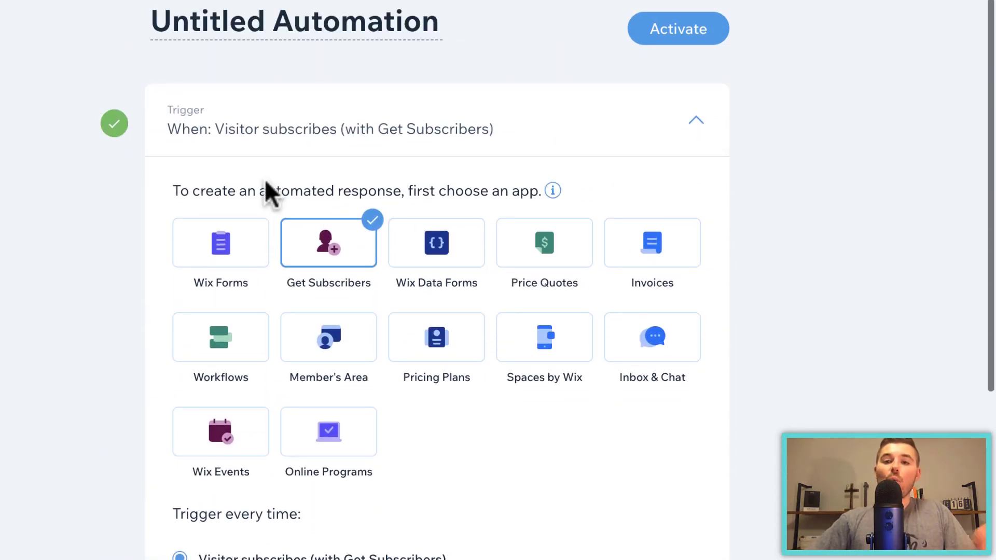
pyautogui.scroll(-3, 356, 304)
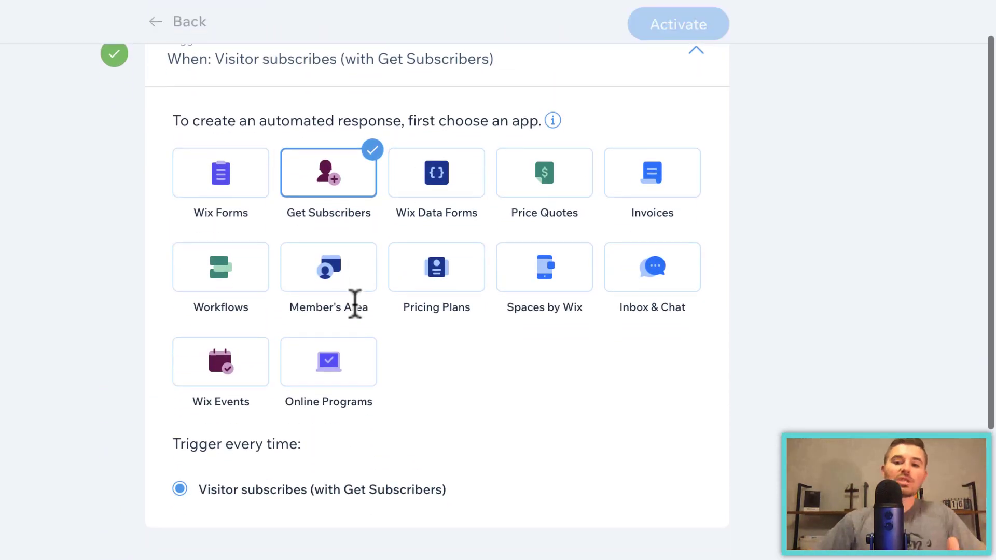
pyautogui.scroll(-3, 355, 304)
pyautogui.scroll(-4, 353, 306)
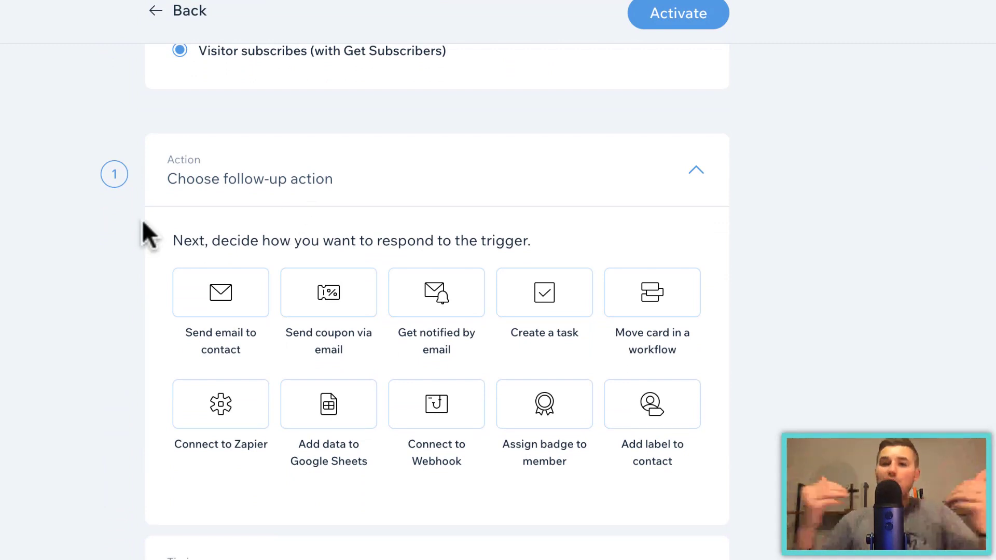
pyautogui.click(230, 301)
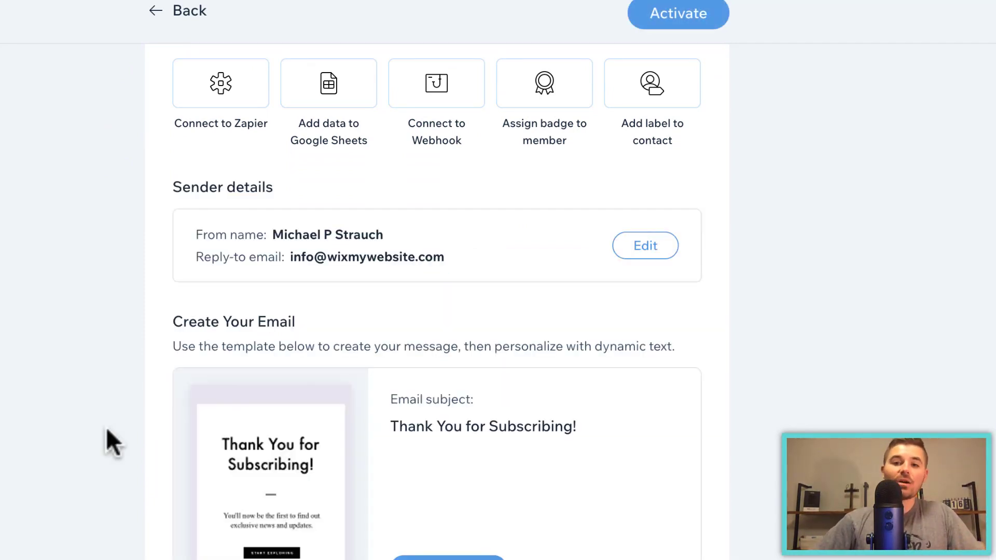
pyautogui.scroll(-2, 304, 378)
pyautogui.scroll(-2, 422, 422)
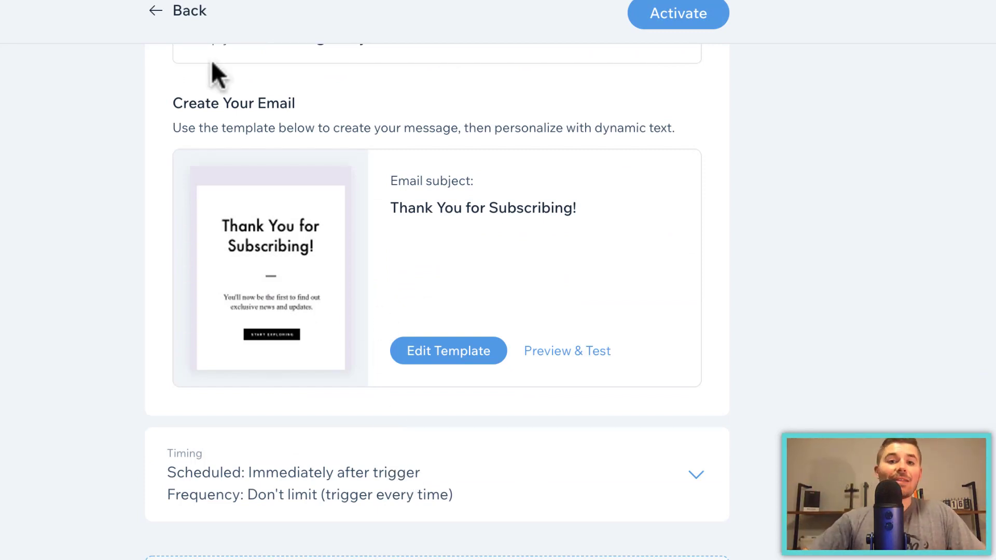
pyautogui.click(187, 11)
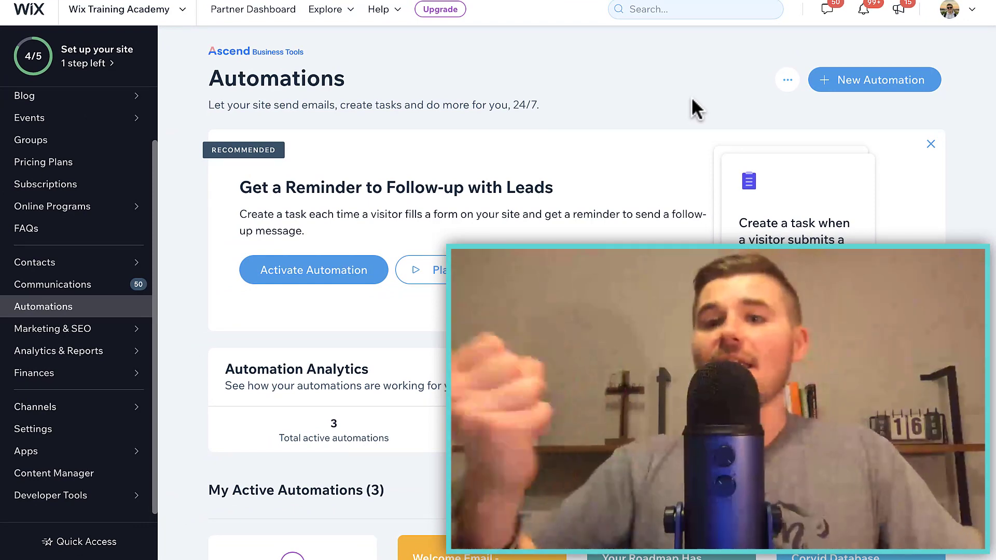
pyautogui.moveTo(382, 62)
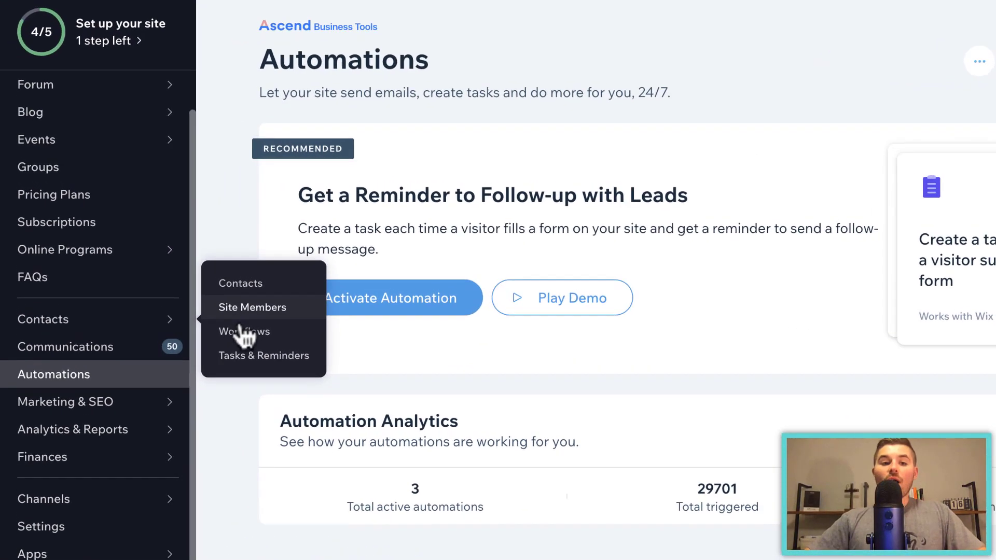
pyautogui.click(241, 332)
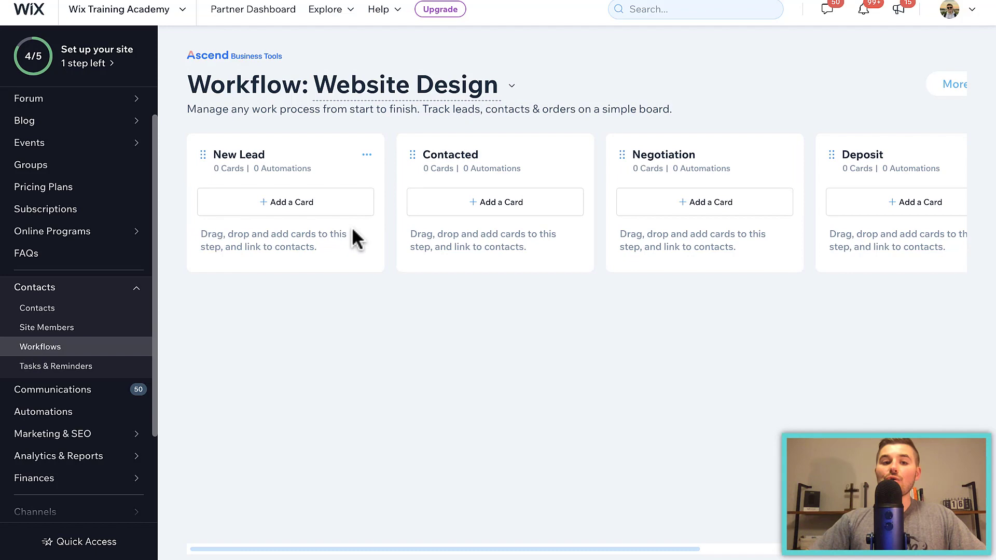
pyautogui.click(300, 202)
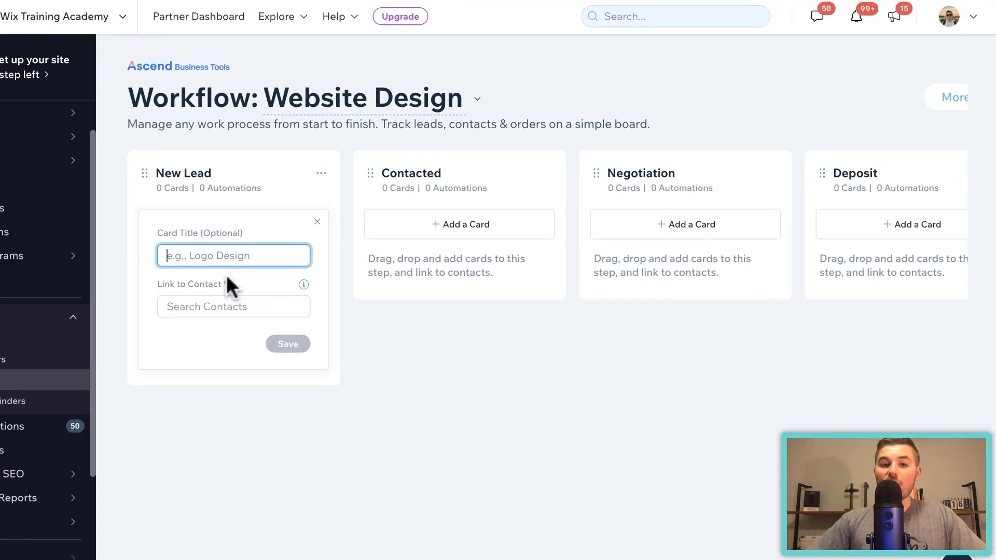
pyautogui.click(151, 300)
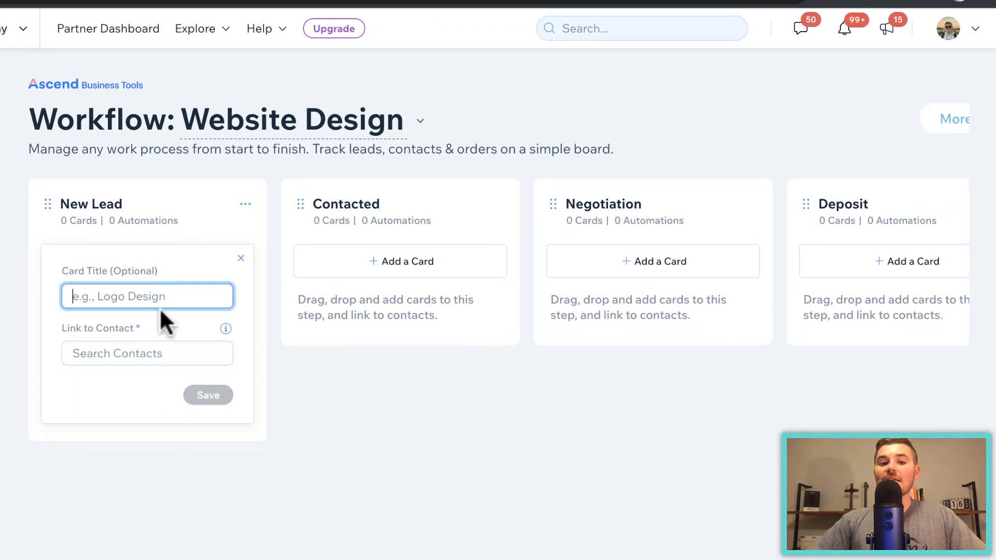
pyautogui.click(138, 350)
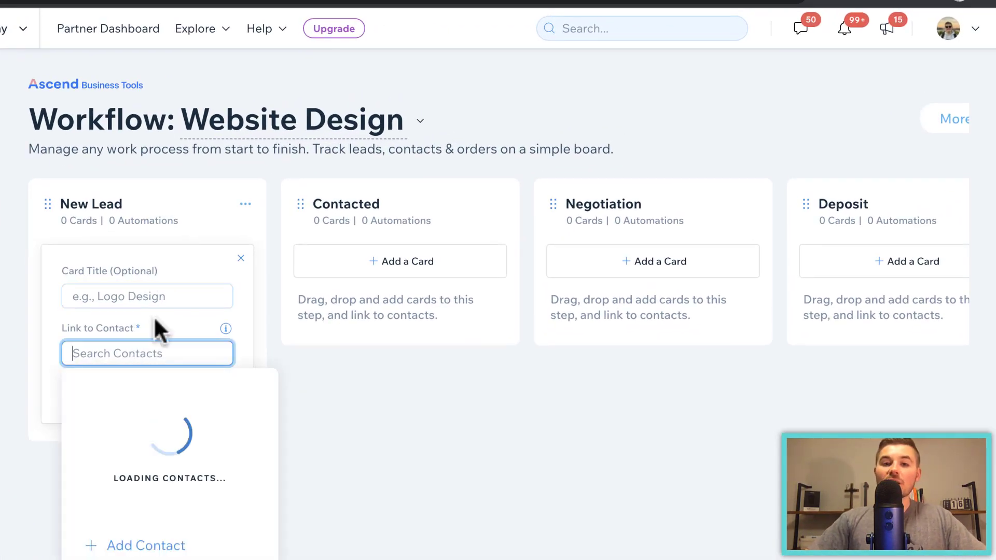
pyautogui.click(241, 259)
pyautogui.click(376, 263)
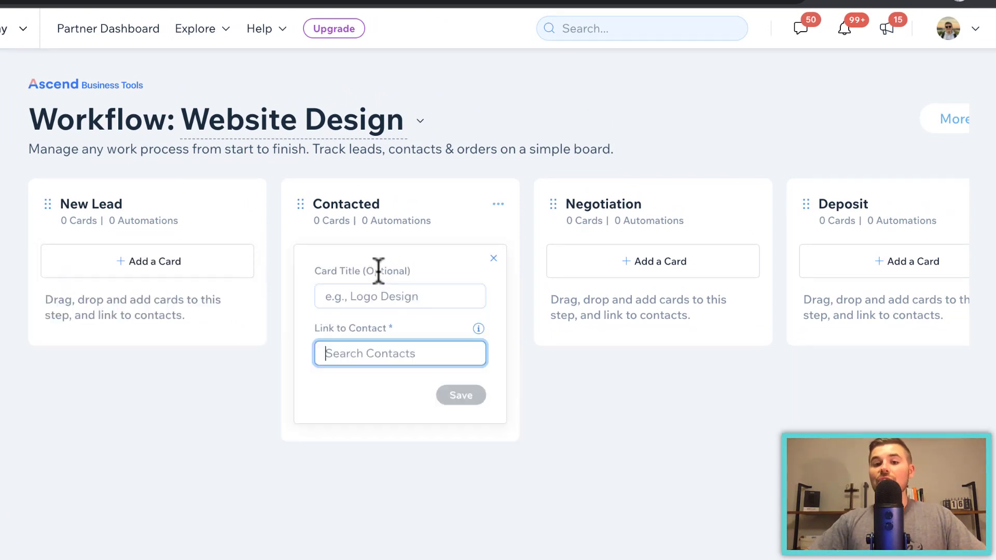
pyautogui.click(373, 294)
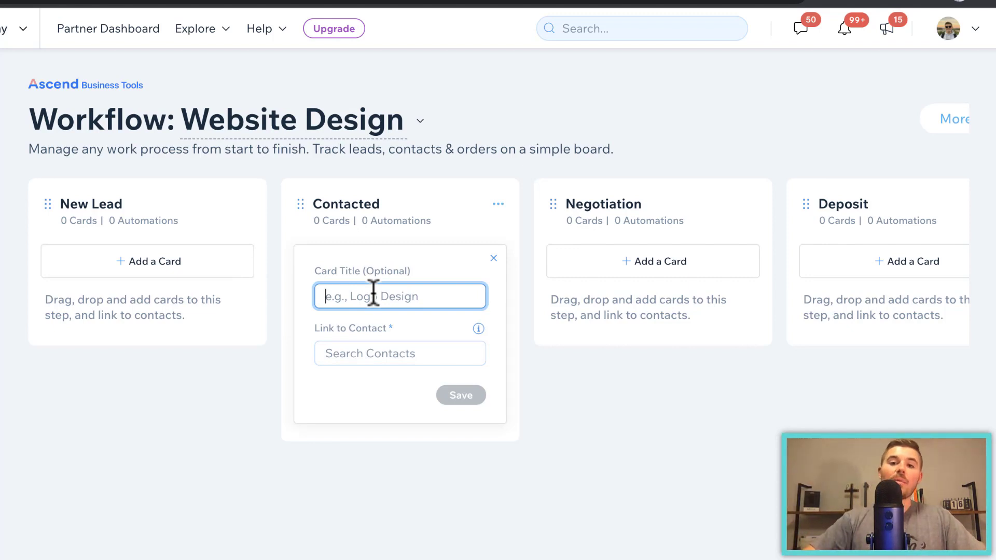
pyautogui.click(641, 355)
pyautogui.hscroll(4, 641, 354)
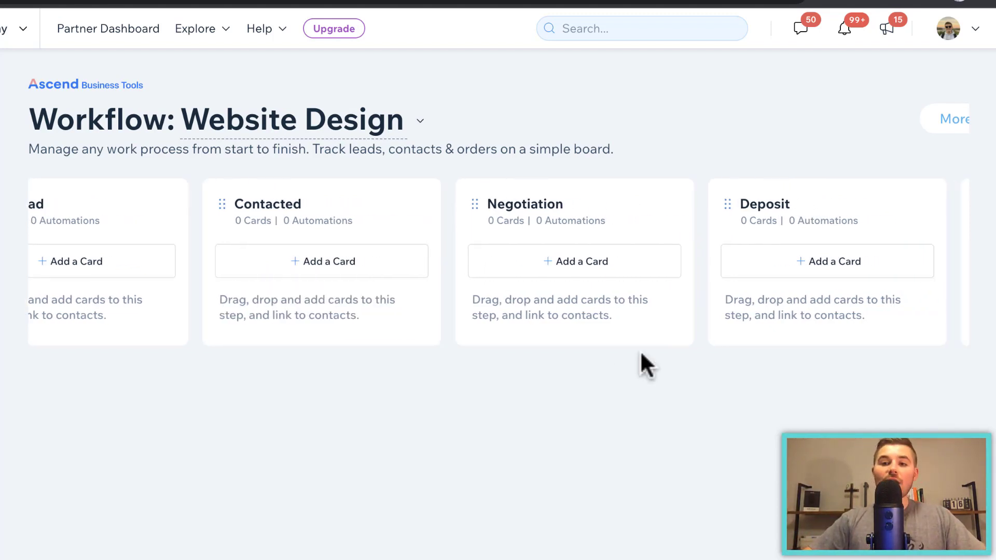
pyautogui.hscroll(2, 640, 350)
pyautogui.moveTo(377, 215)
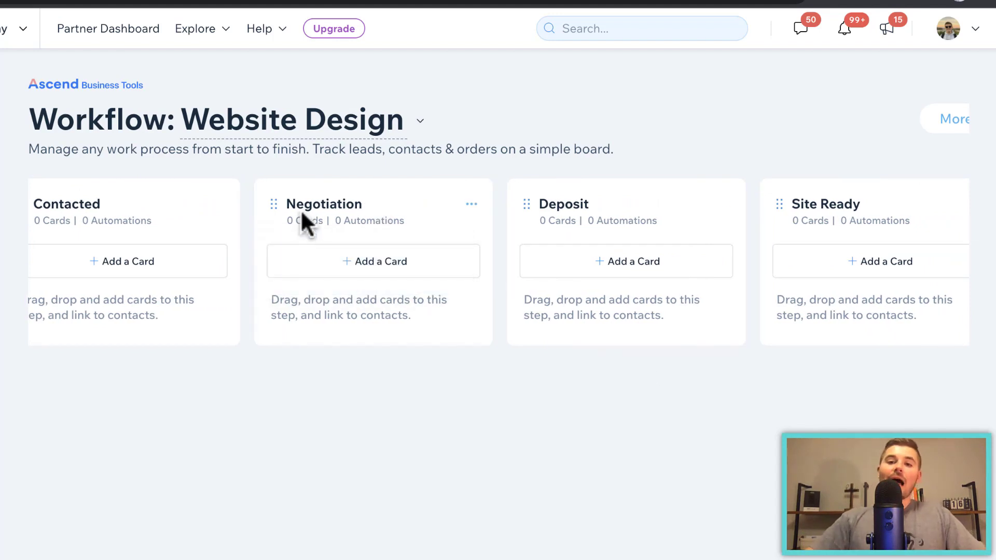
pyautogui.click(473, 206)
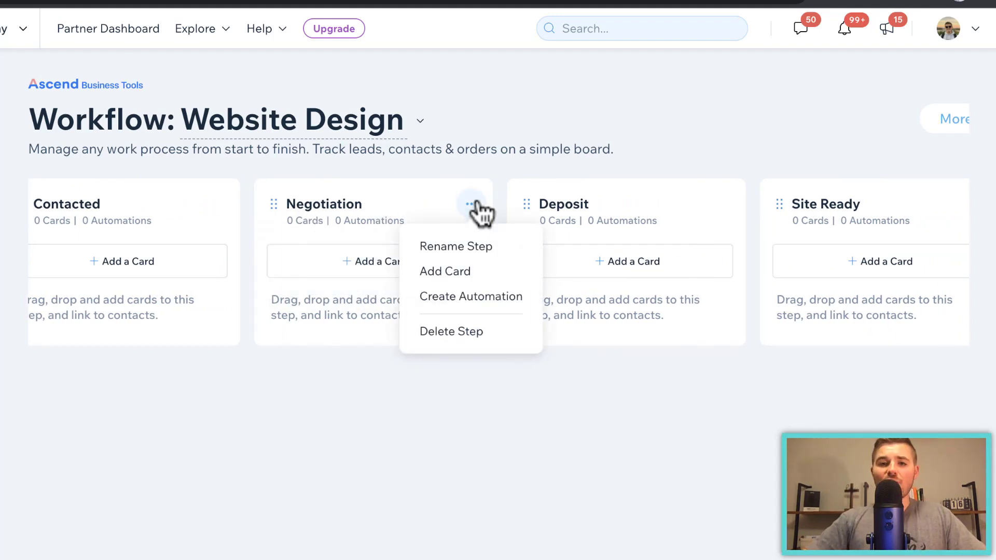
pyautogui.click(329, 216)
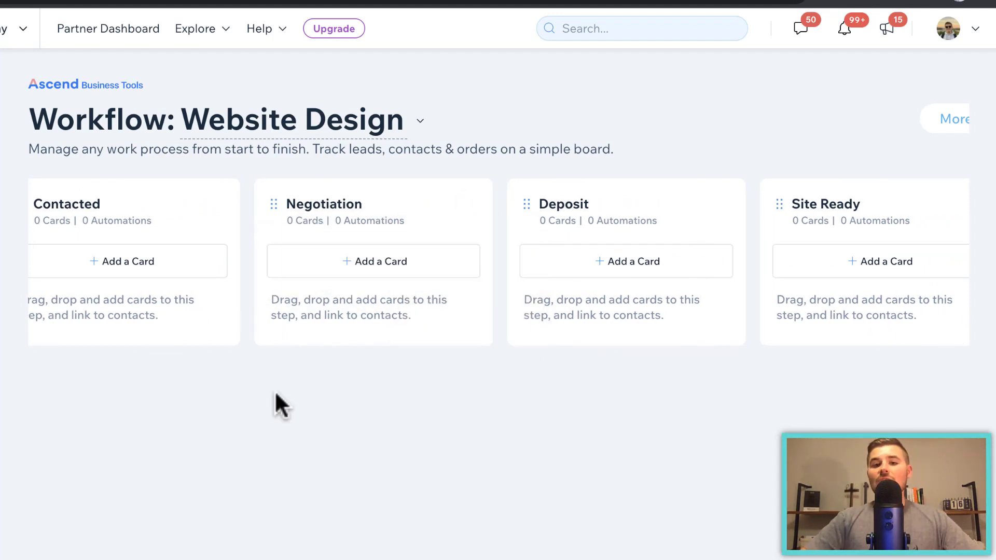
pyautogui.click(360, 267)
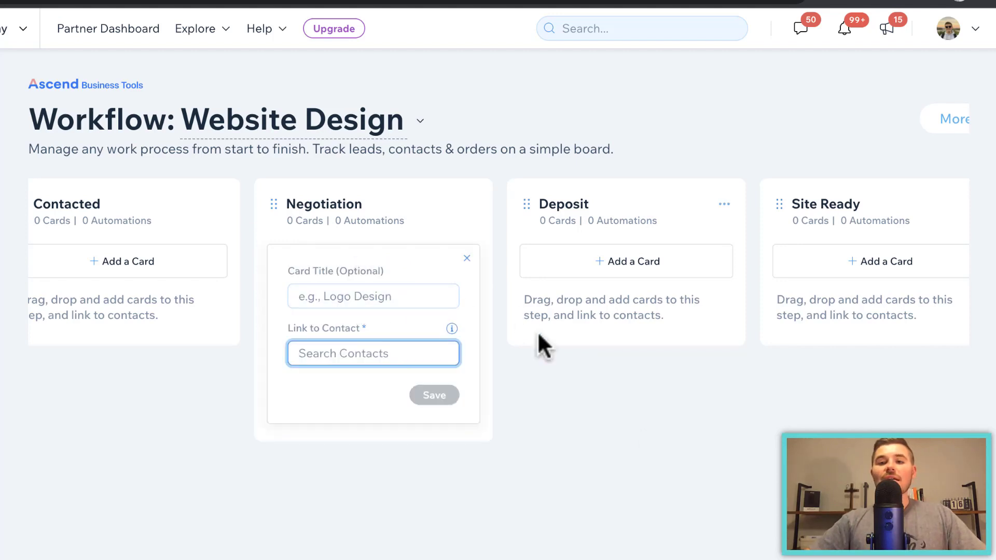
pyautogui.click(739, 343)
pyautogui.hscroll(10, 735, 331)
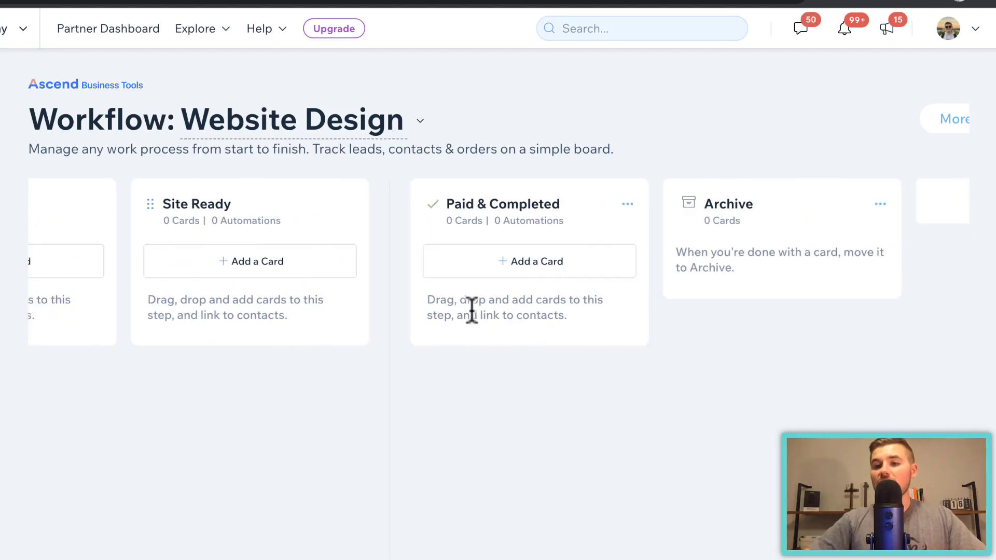
pyautogui.hscroll(-15, 472, 310)
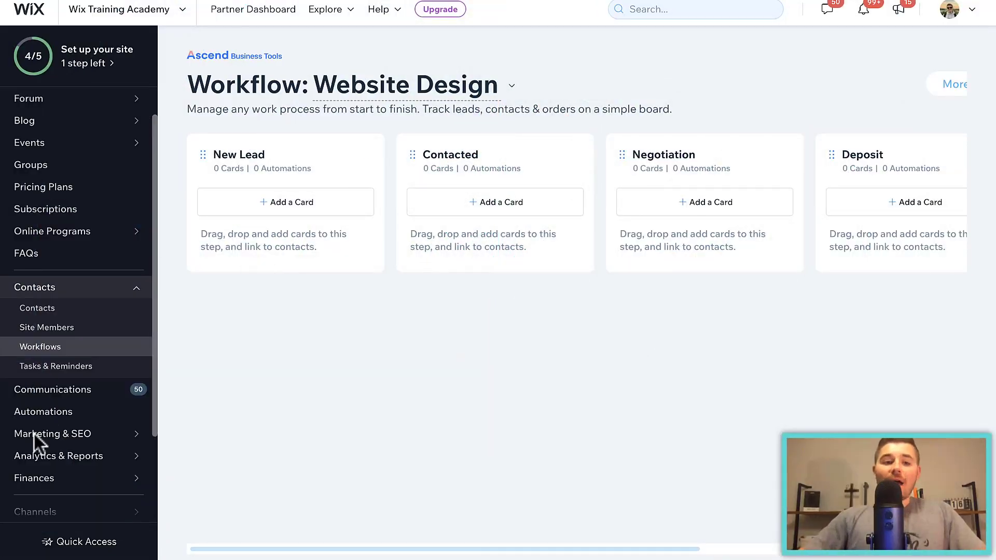
# Step: Open the site's Settings and scroll down to the eCommerce & Finance section
pyautogui.scroll(-3, 33, 436)
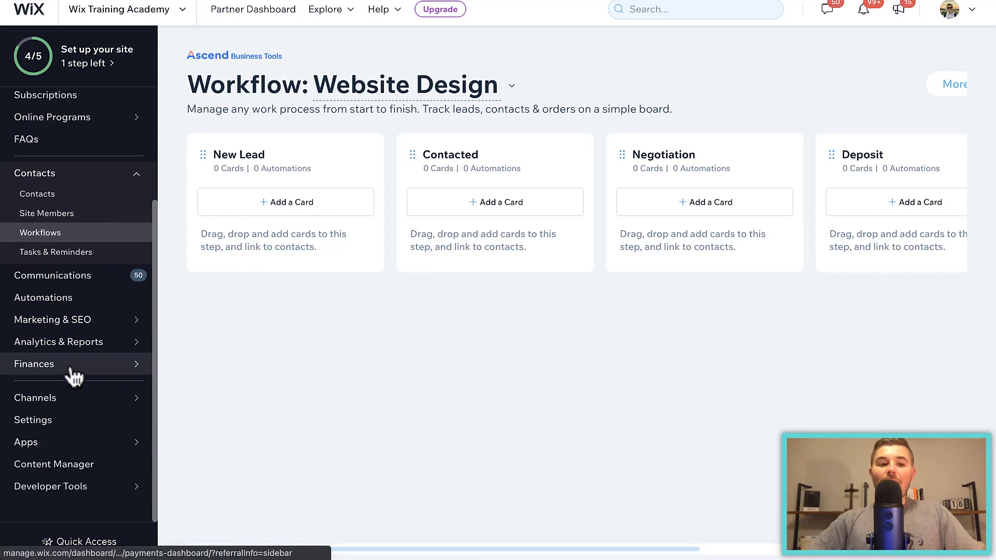
pyautogui.click(78, 428)
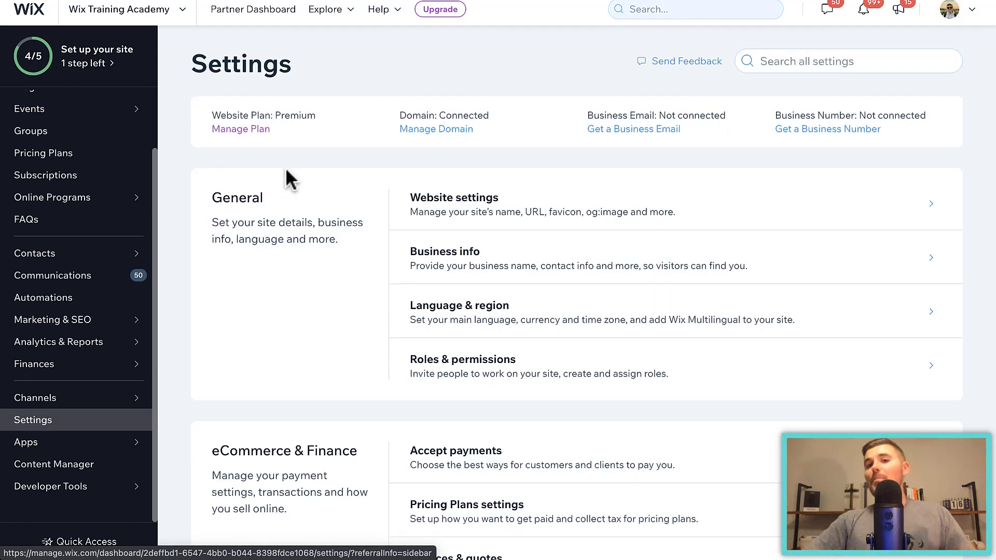
pyautogui.scroll(-3, 336, 258)
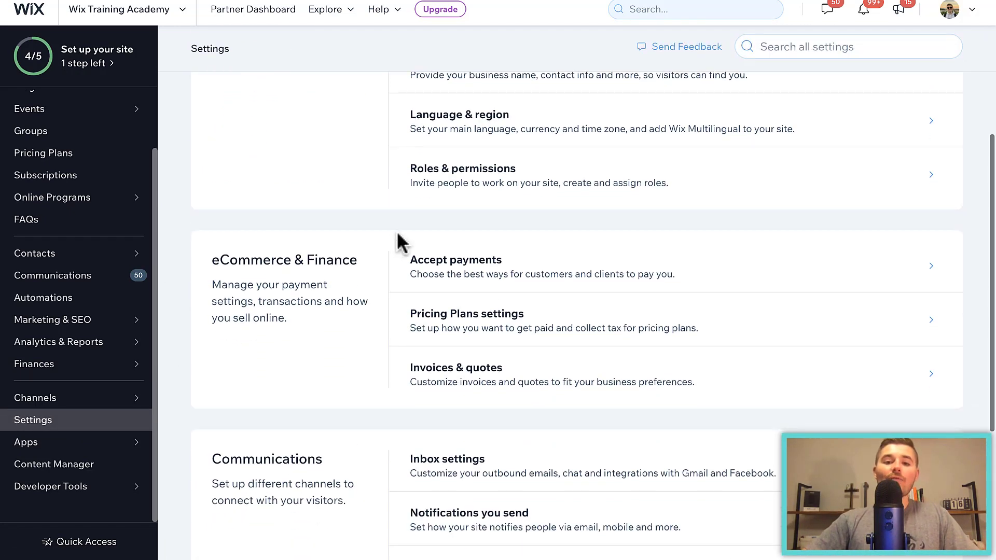
# Step: Open Accept payments and review the Wix Payments, PayPal and Manual Payments providers
pyautogui.click(495, 272)
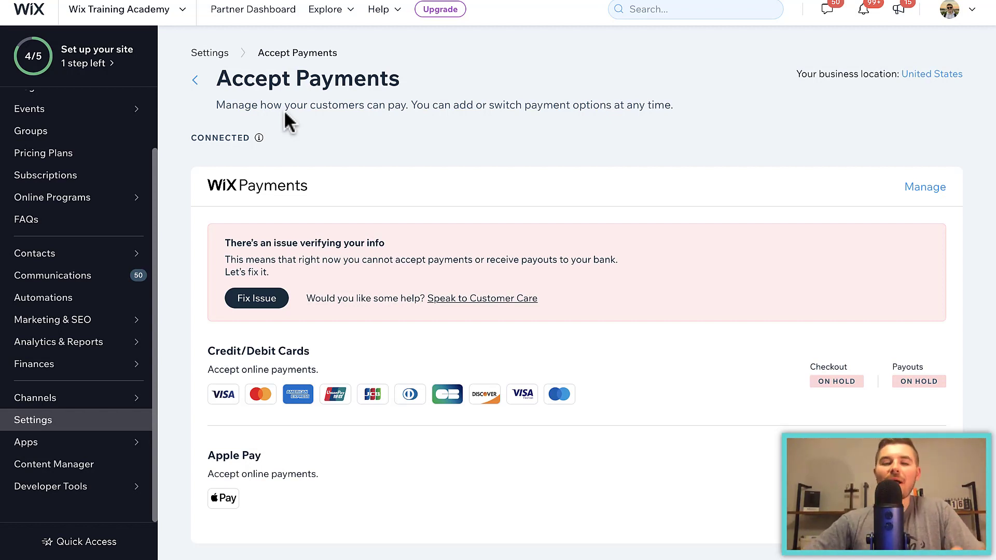
pyautogui.scroll(-1, 223, 171)
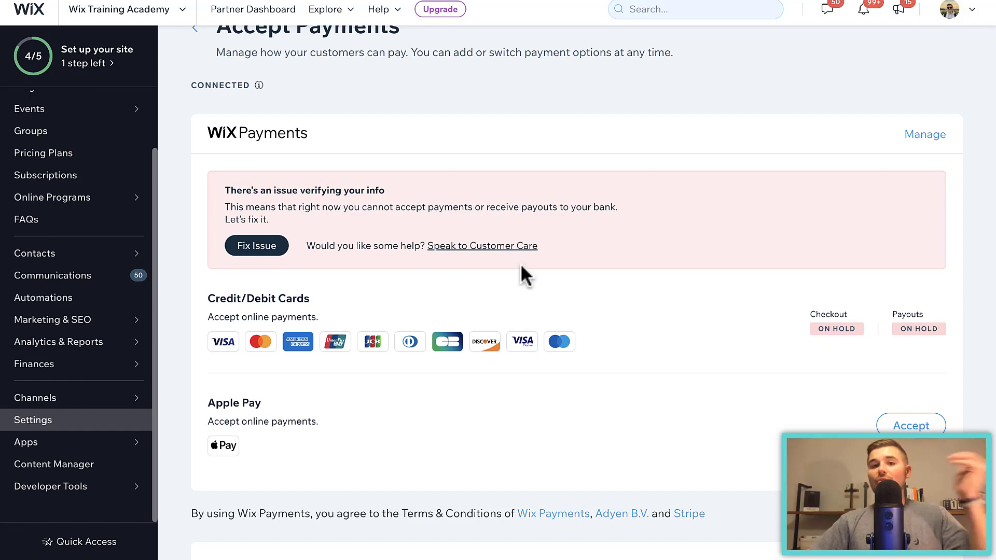
pyautogui.scroll(-5, 411, 400)
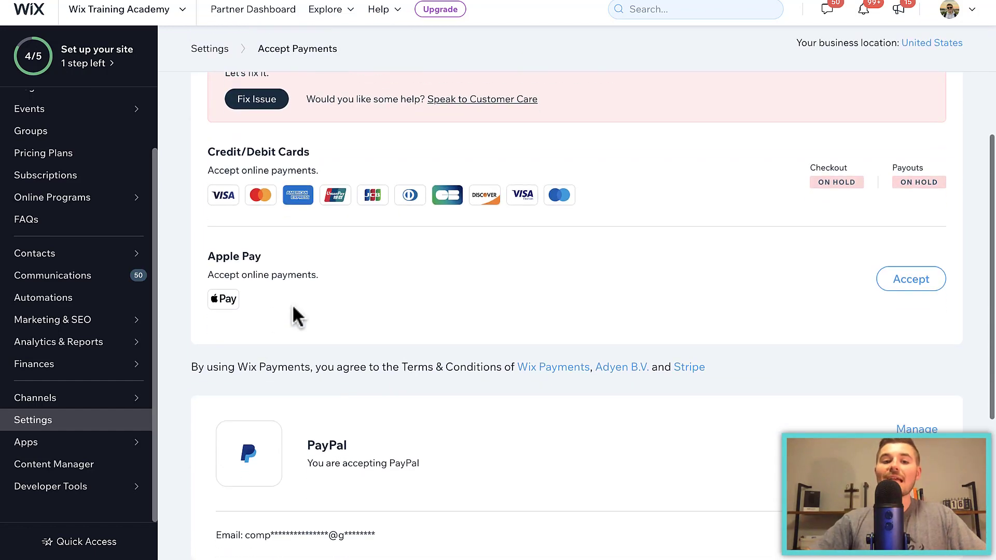
pyautogui.scroll(-3, 363, 305)
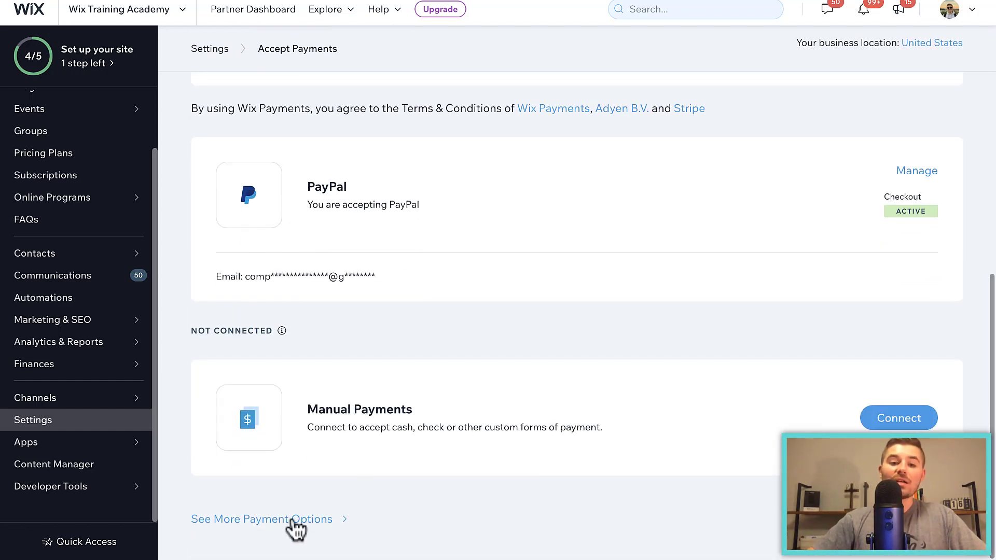
pyautogui.click(258, 522)
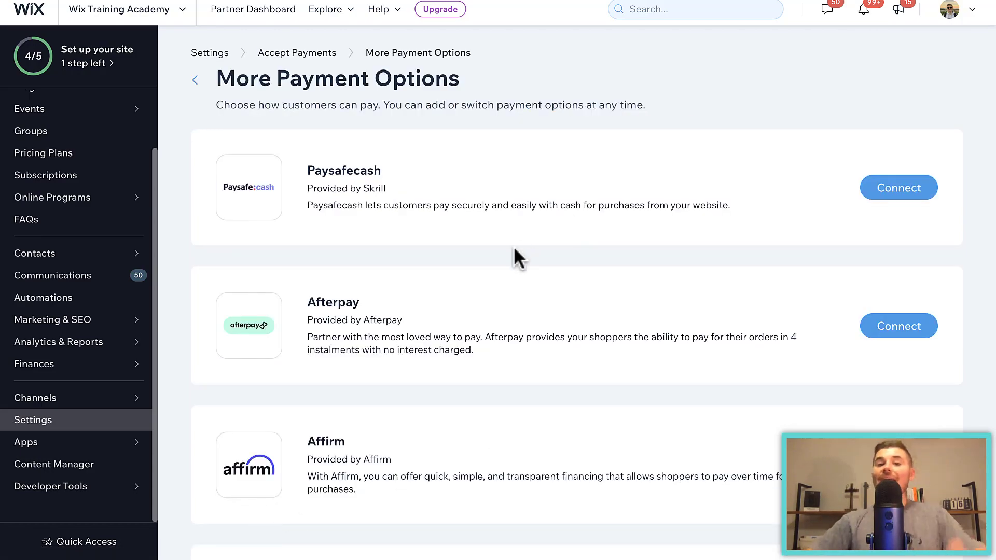
pyautogui.scroll(-1, 515, 255)
pyautogui.scroll(-20, 515, 255)
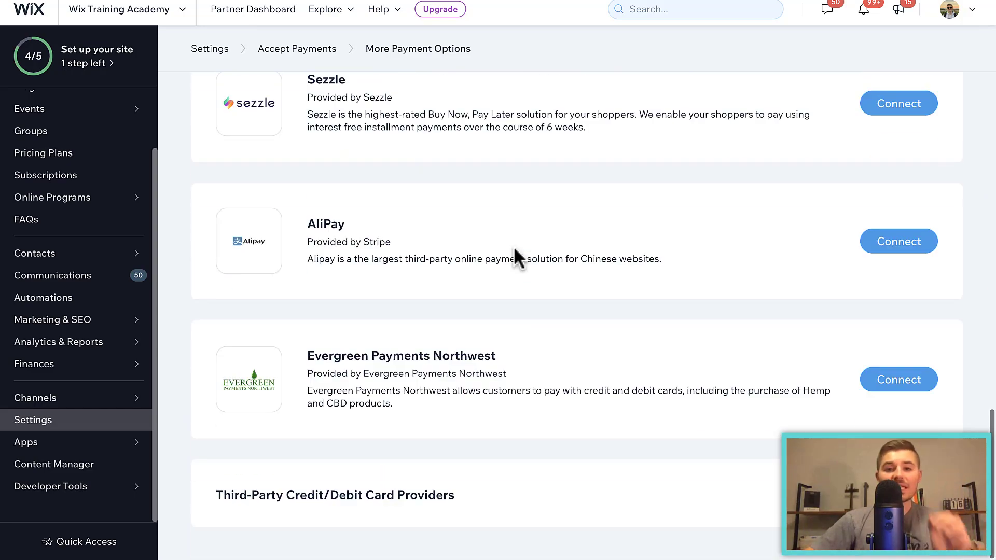
pyautogui.scroll(20, 515, 255)
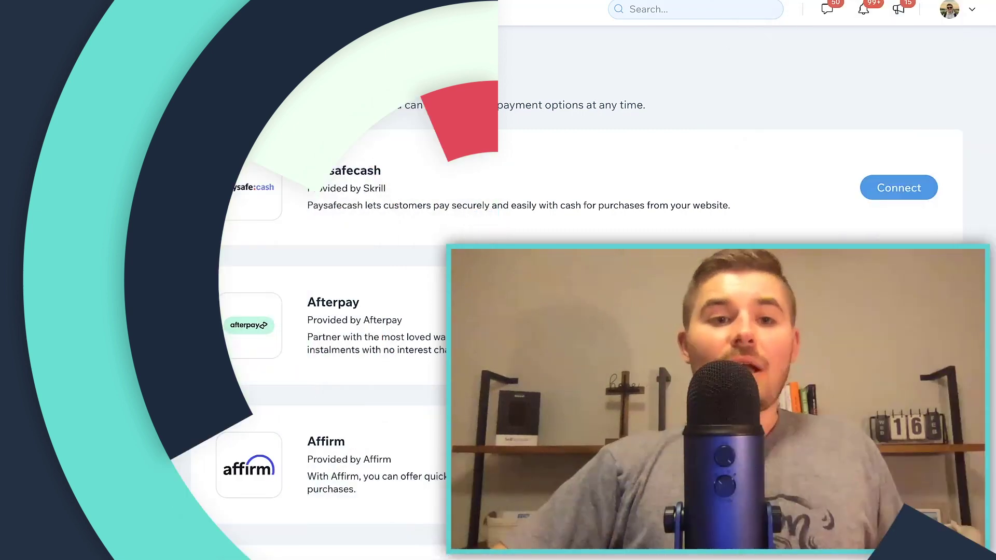
# Step: Open SEO Tools under Marketing & SEO and scroll through Get Found on Google, SEO Patterns and Sitemaps
pyautogui.moveTo(160, 334)
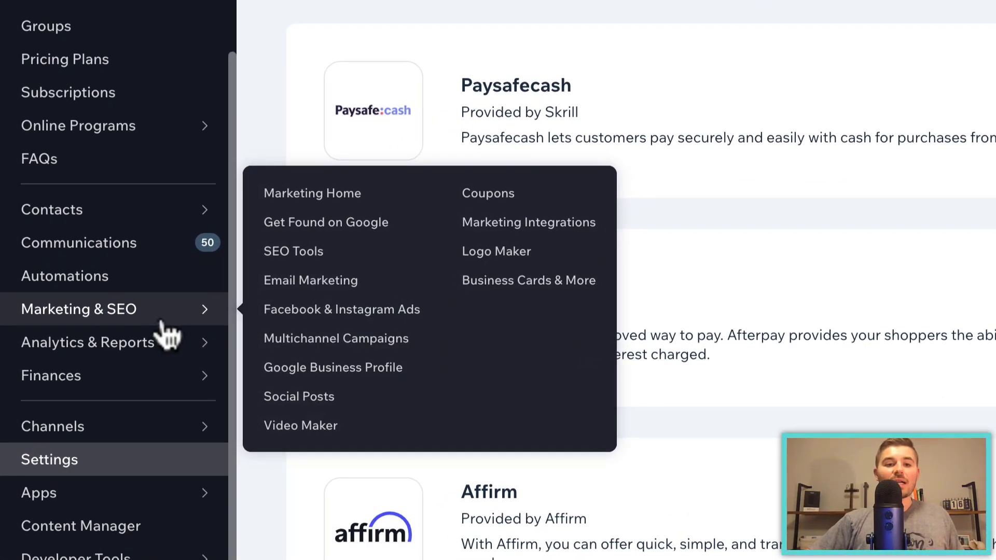
pyautogui.click(300, 259)
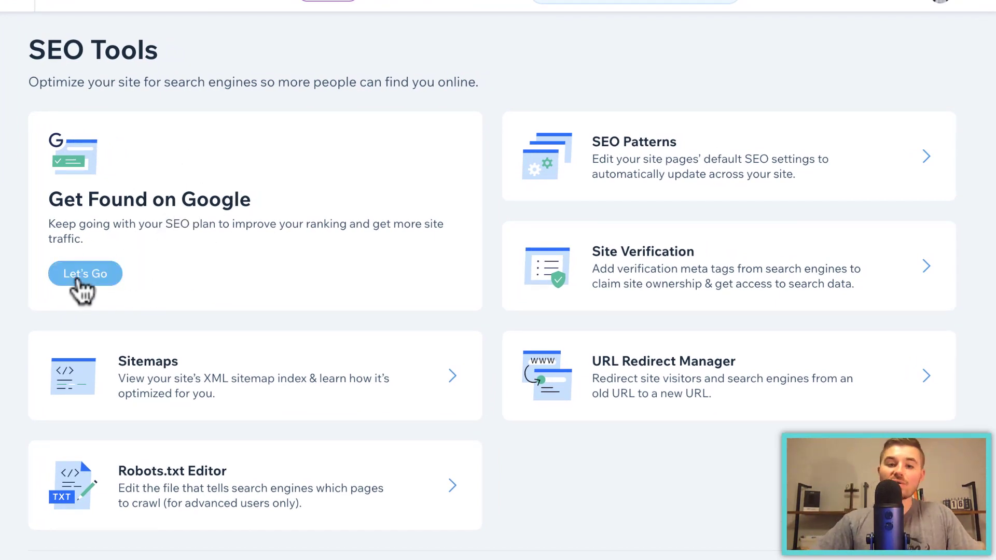
pyautogui.scroll(-1, 311, 222)
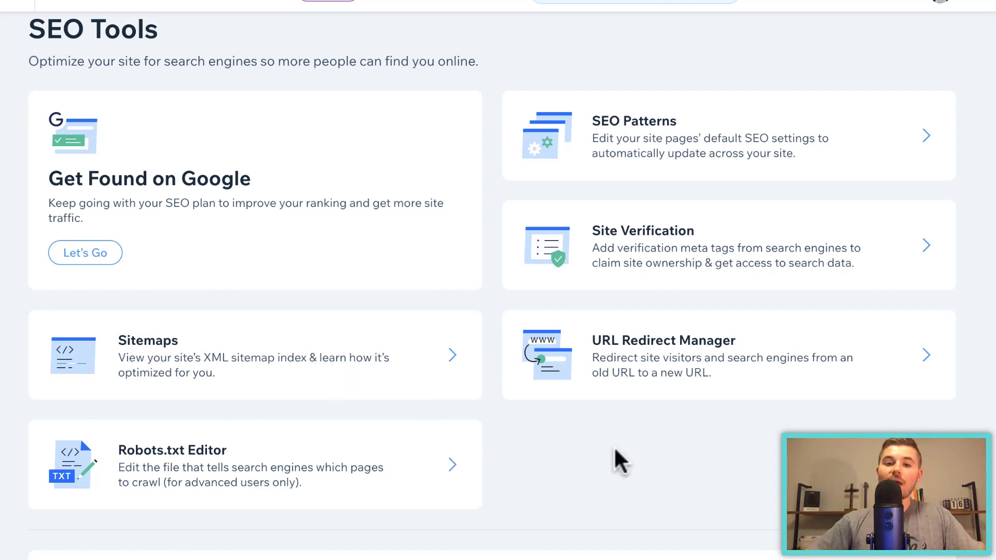
pyautogui.scroll(-1, 615, 449)
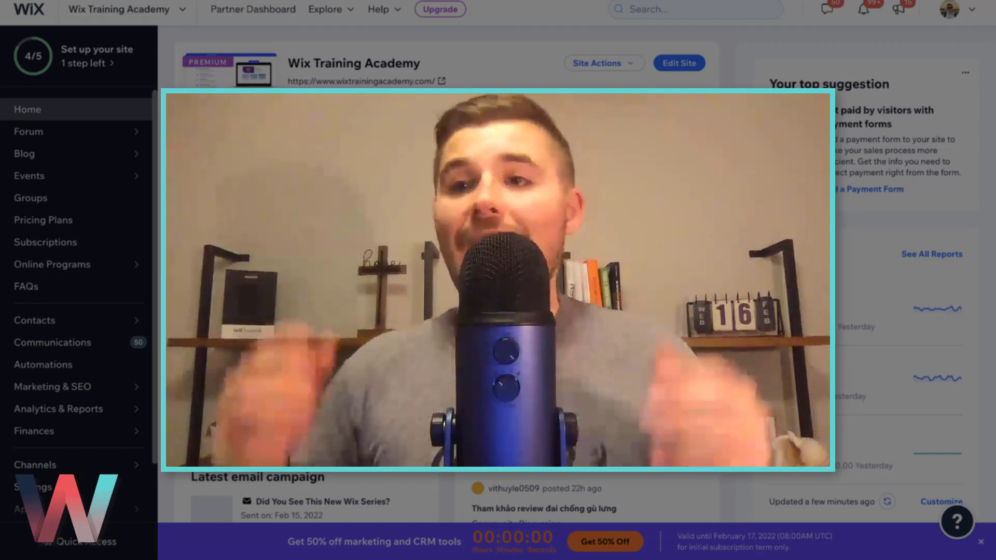
pyautogui.scroll(-2, 39, 342)
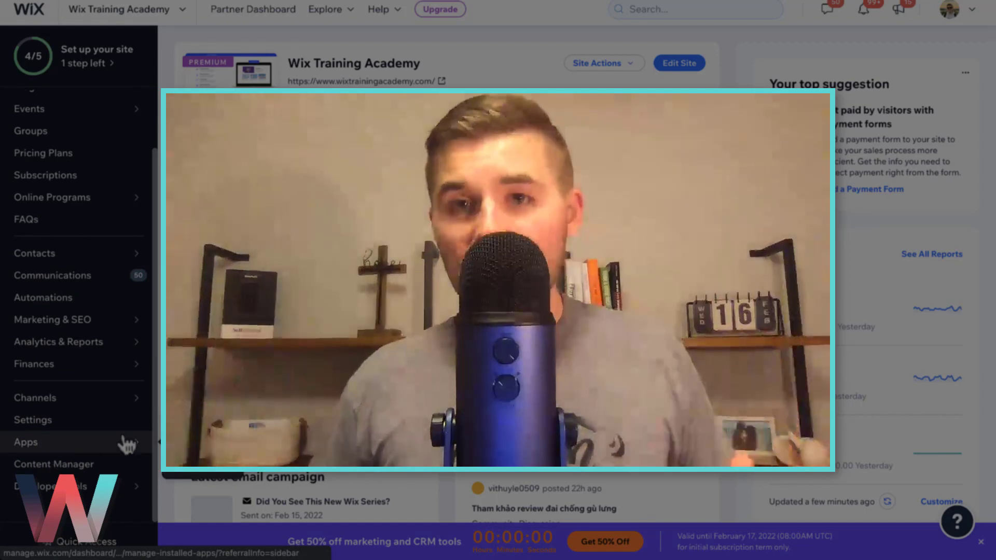
pyautogui.click(124, 420)
pyautogui.click(78, 442)
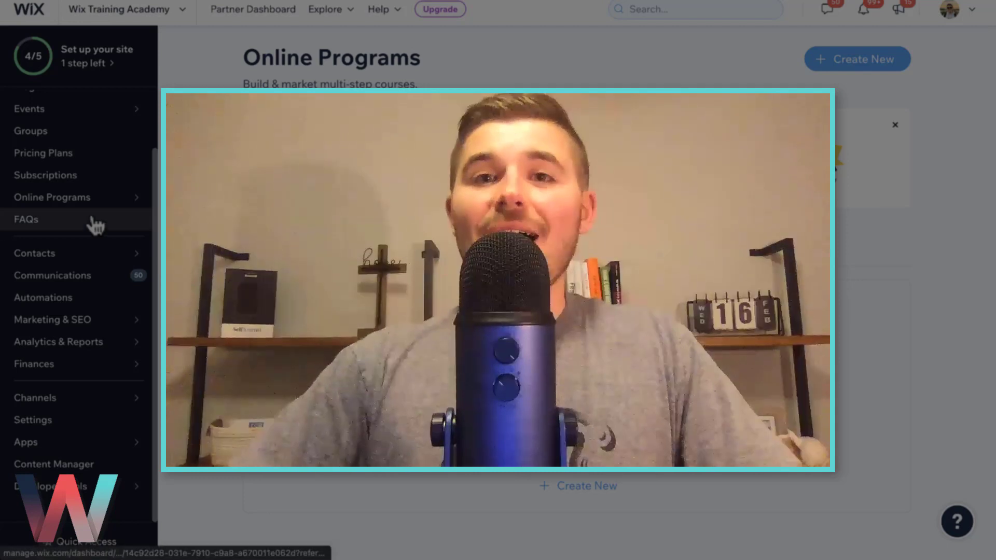
pyautogui.scroll(2, 93, 224)
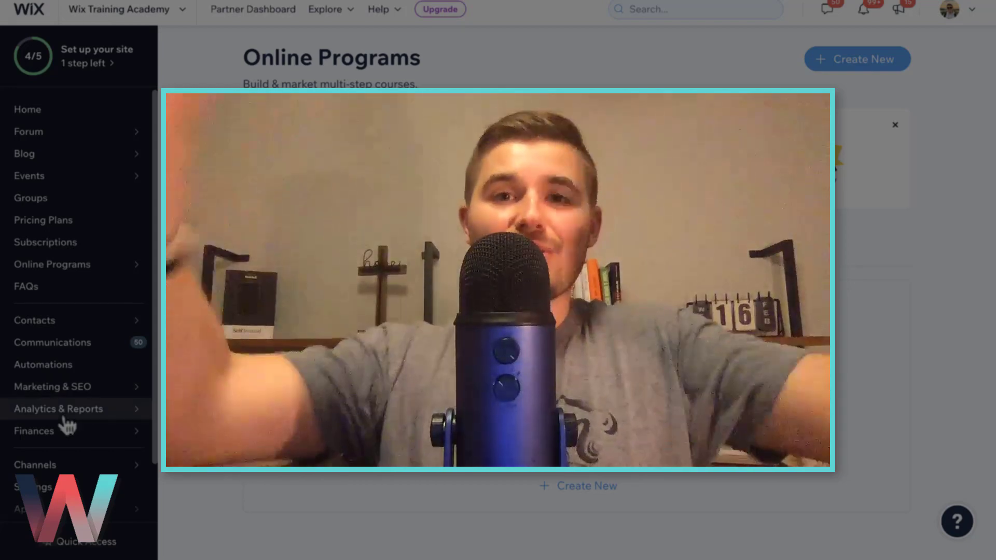
pyautogui.moveTo(64, 419)
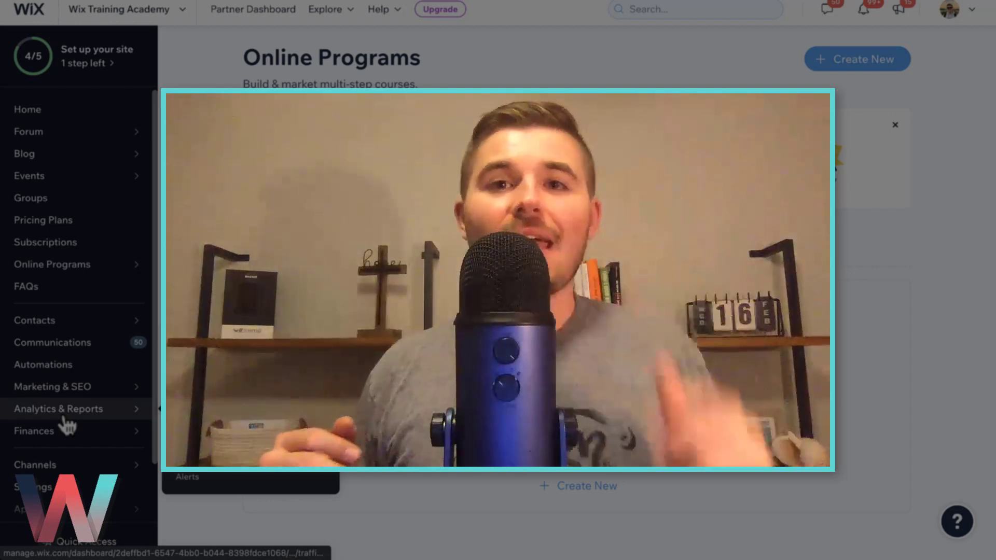